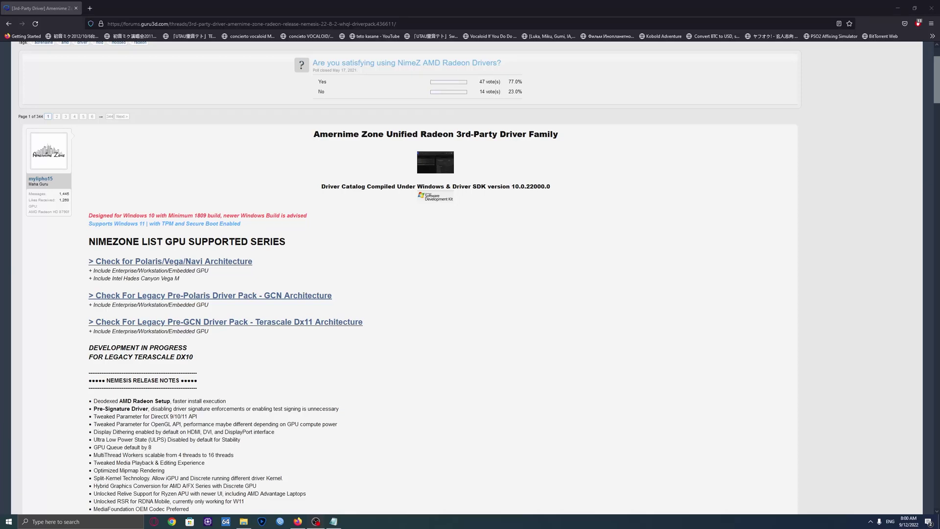
Step: Scroll to the Legacy GCN 1/2/3 Architecture releases and bring up the GCN GPU notes in Notepad
scroll(361, 271, up, 2)
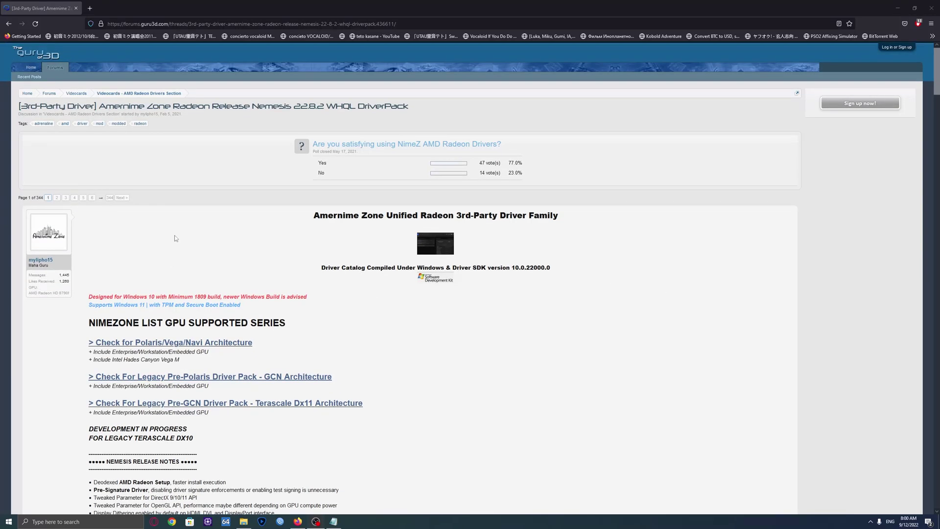
scroll(315, 246, down, 4)
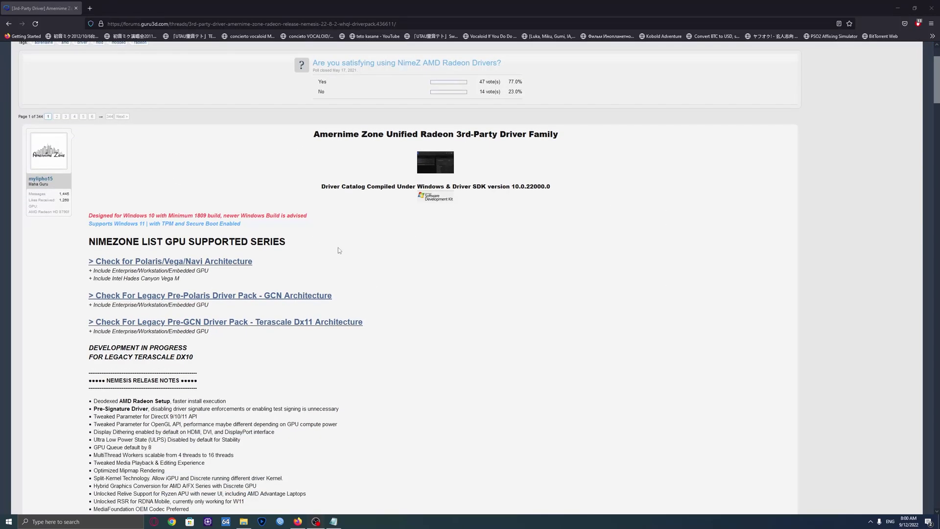
scroll(338, 339, down, 7)
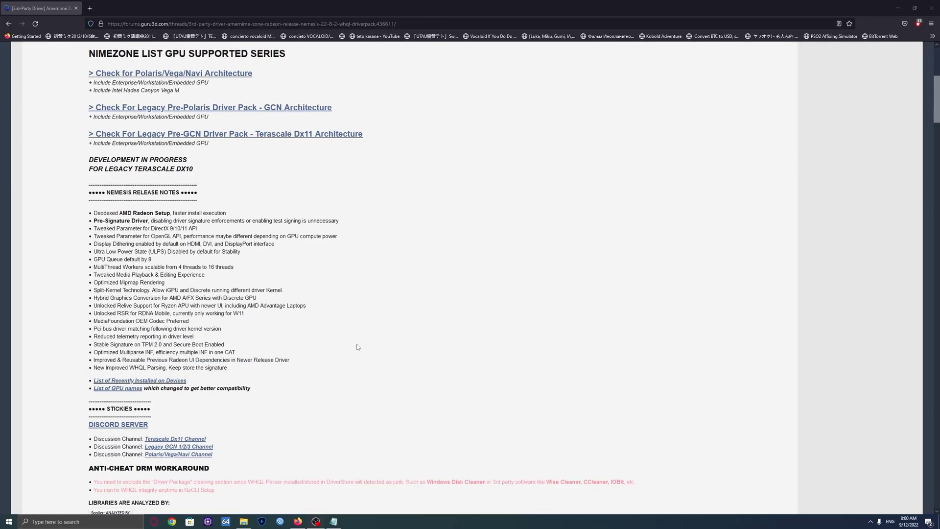
scroll(389, 351, down, 2)
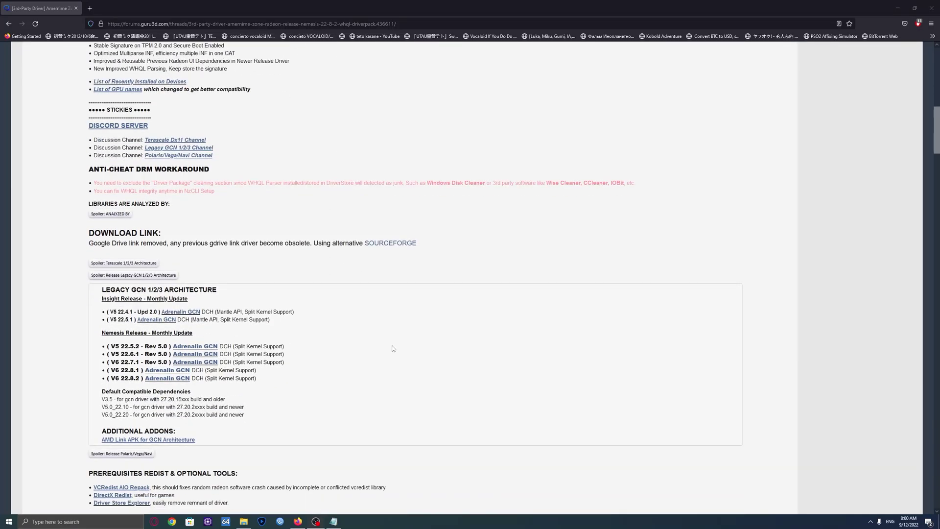
drag(100, 290, 184, 278)
click(197, 280)
click(334, 522)
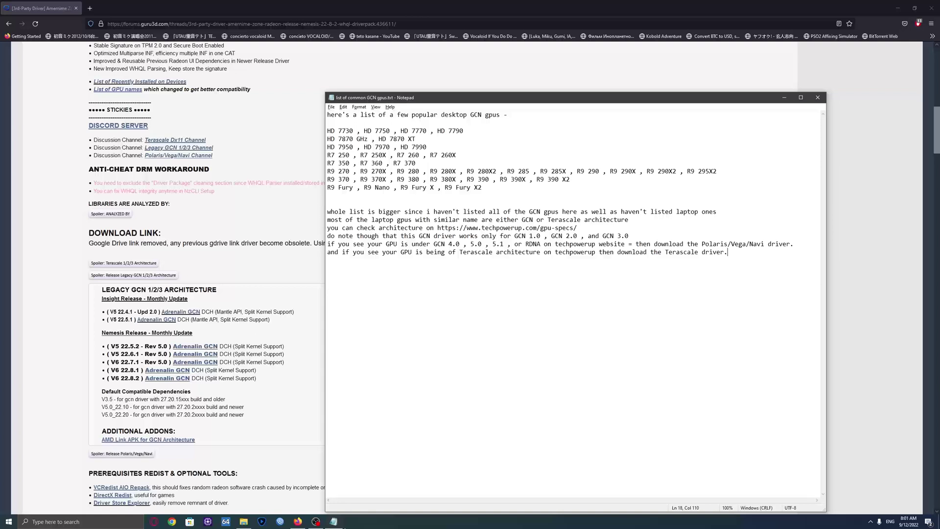
Step: Minimize the 'list of common GCN gpus.txt' Notepad window after reading it
click(334, 521)
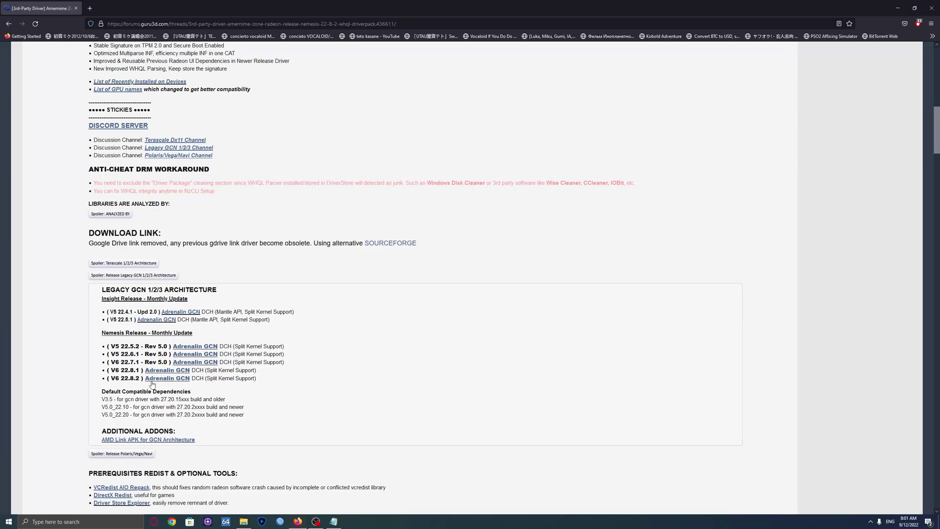
Step: Re-expand the Legacy GCN spoiler and open its driver files on SourceForge
click(142, 275)
scroll(186, 303, up, 10)
scroll(186, 303, down, 8)
click(133, 356)
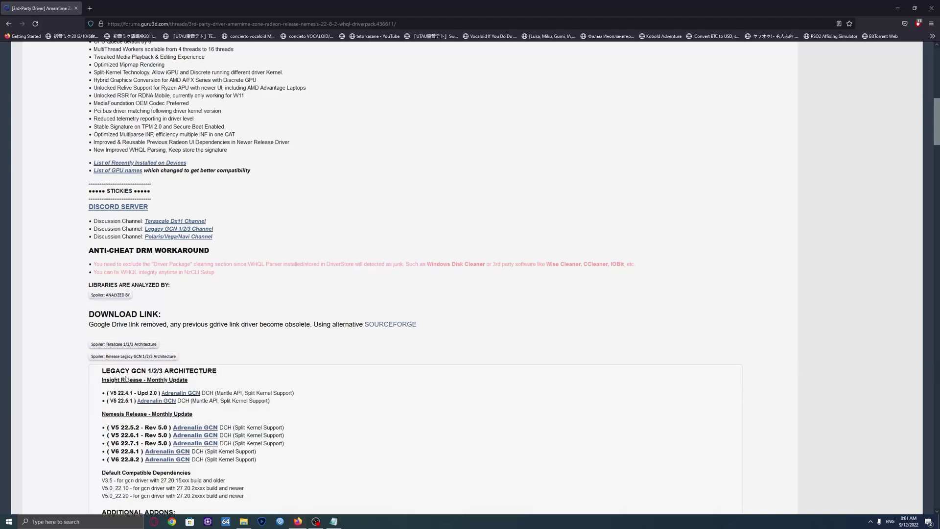
scroll(128, 335, down, 3)
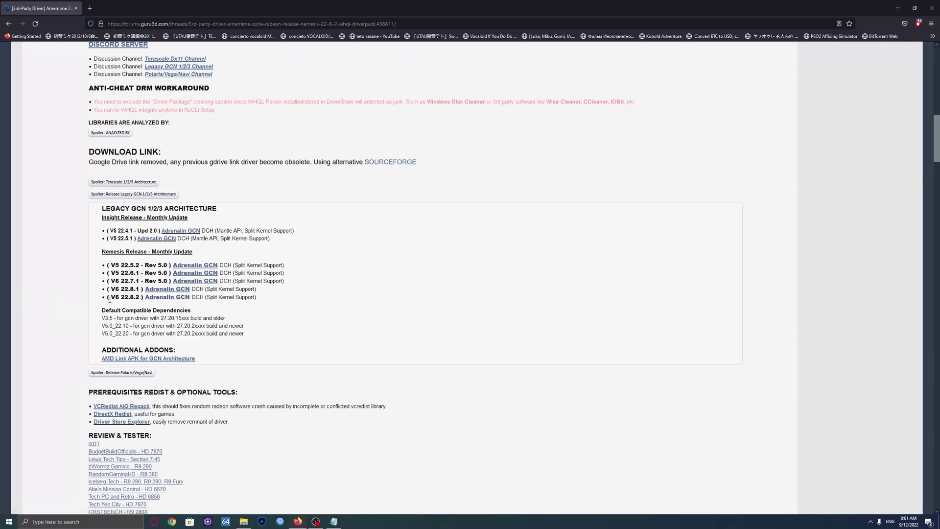
click(167, 297)
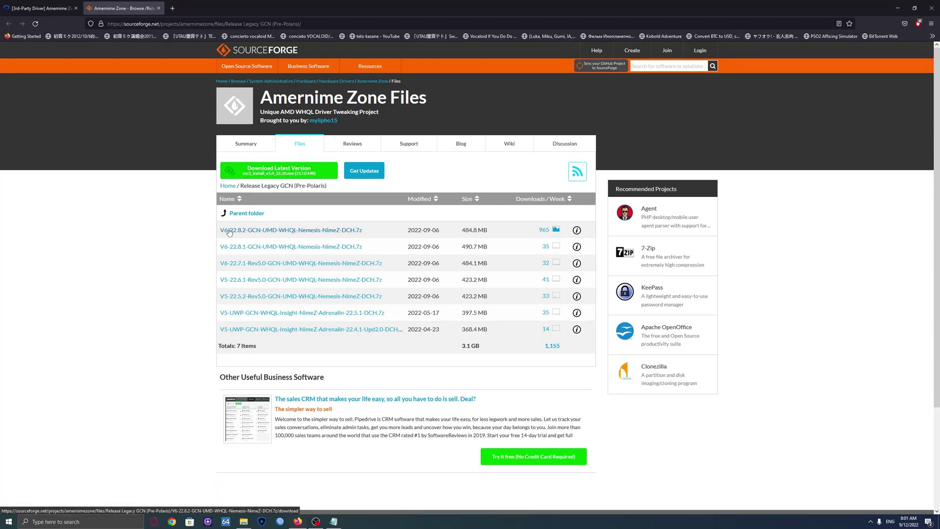
Step: Start downloading V6-22.8.2-GCN-UMD-WHQL-Nemesis-NimeZ-DCH.7z, then cancel that download
drag(219, 230, 364, 229)
click(372, 232)
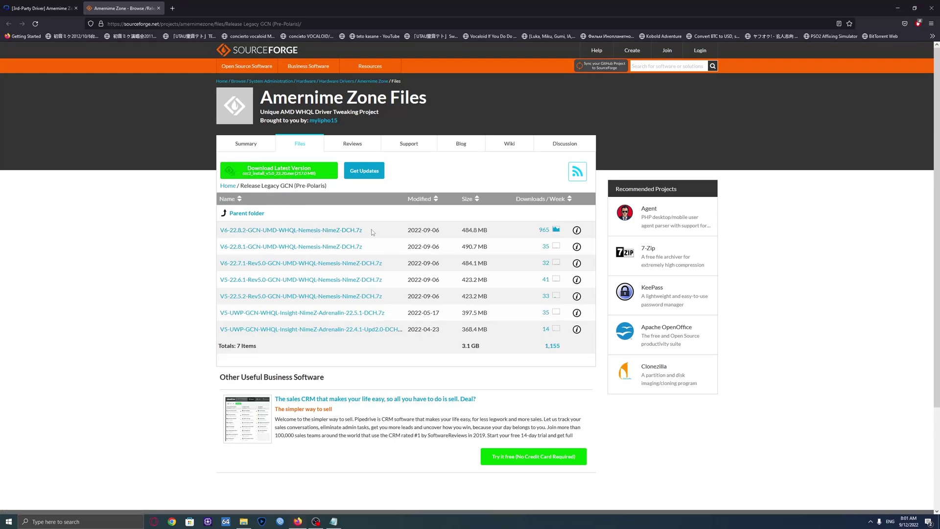
right_click(355, 232)
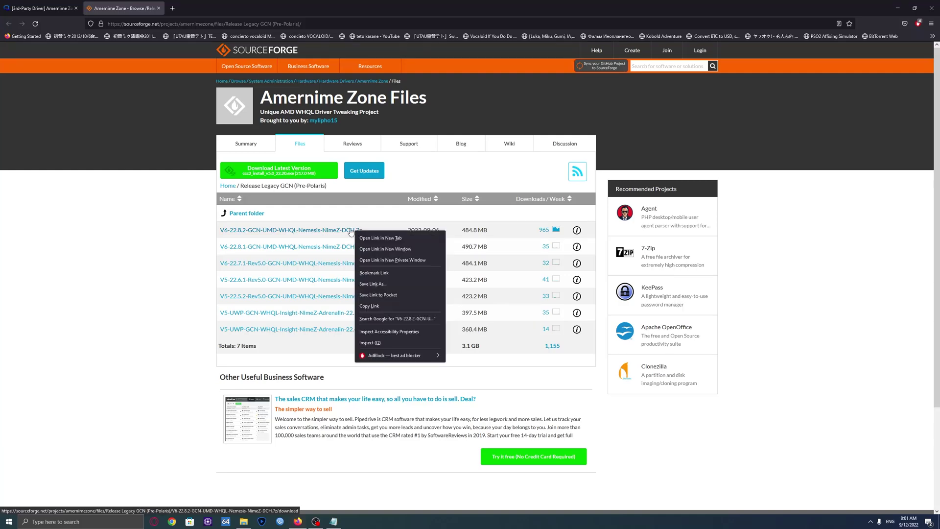
click(337, 232)
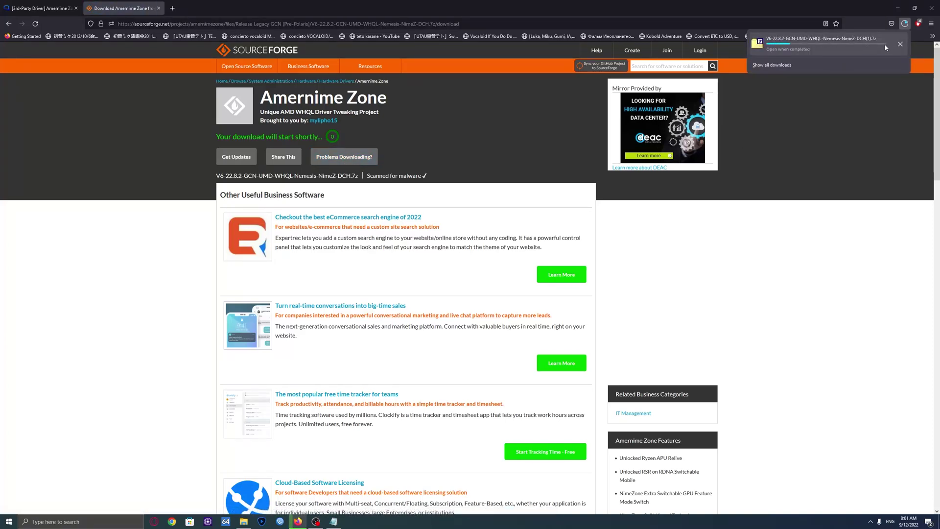
click(900, 44)
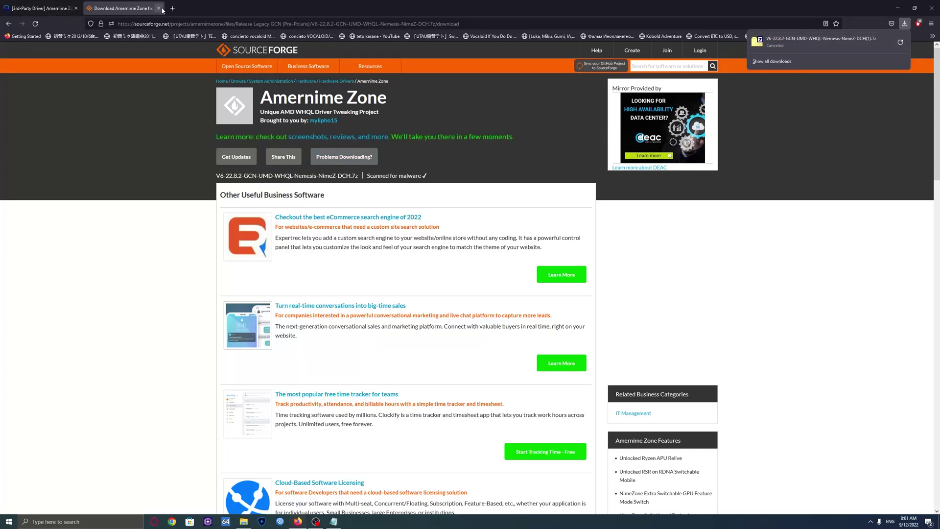
Step: Search Google for the DDU download
click(161, 24)
text(google.com/)
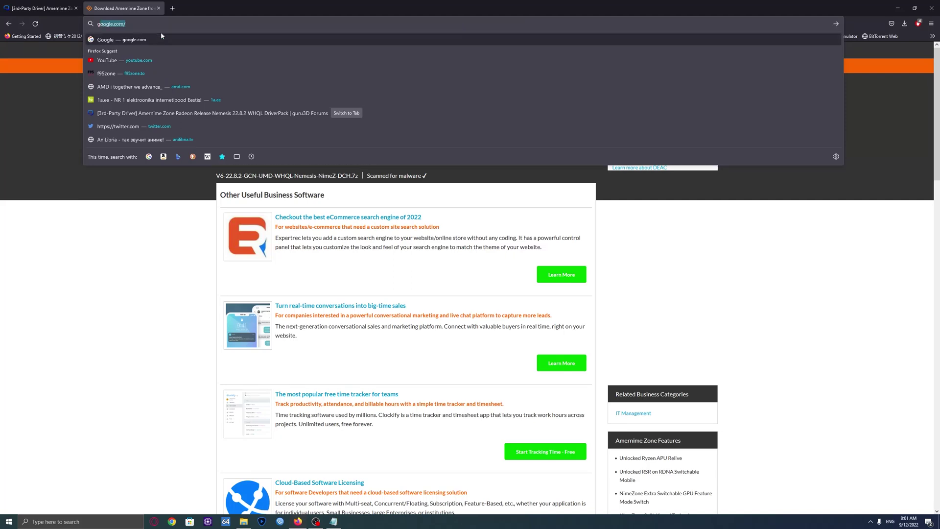
key(Return)
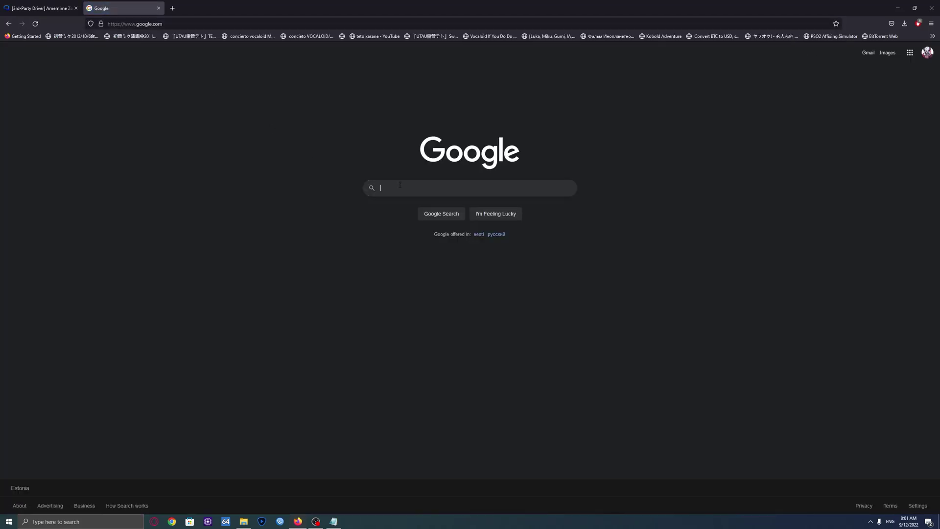
click(400, 186)
text(DDU)
key(Down)
key(Return)
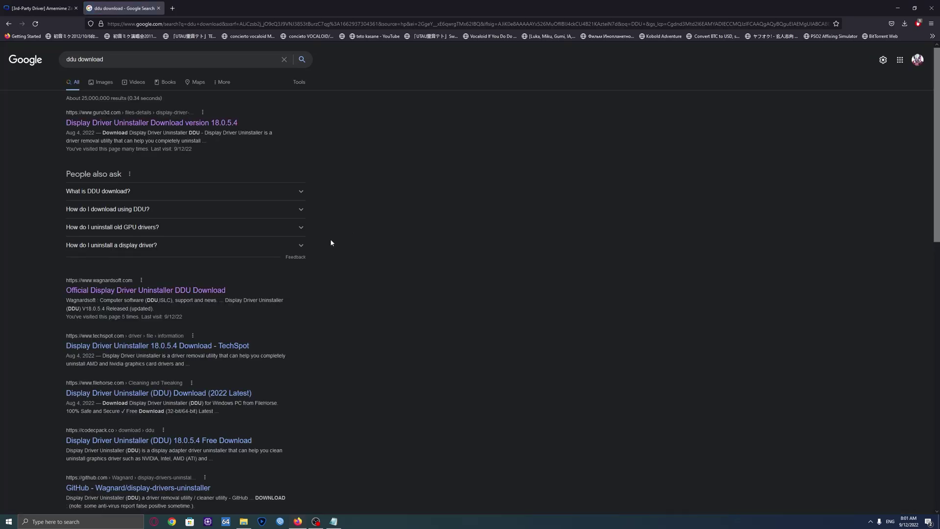
Step: Download DDU V18.0.5.4 from the official Wagnardsoft site, then close its tab
click(123, 290)
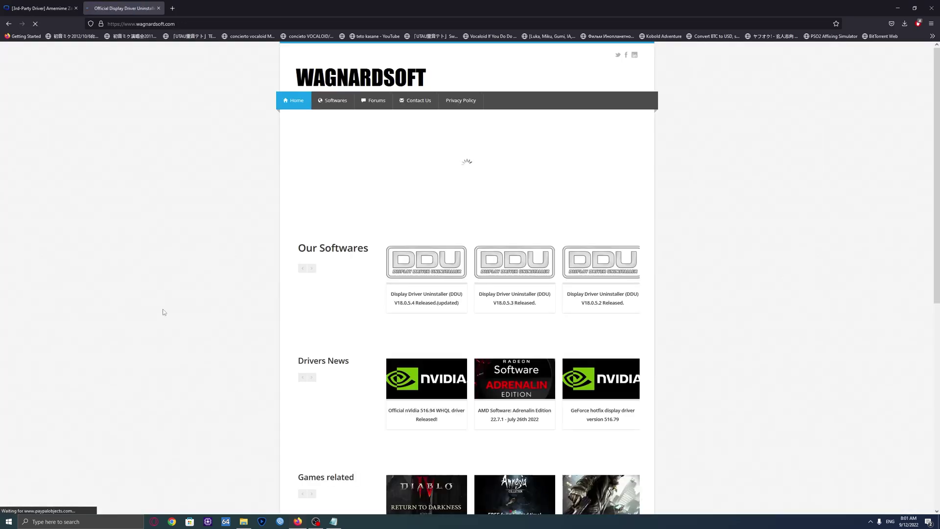
click(431, 267)
scroll(430, 279, down, 3)
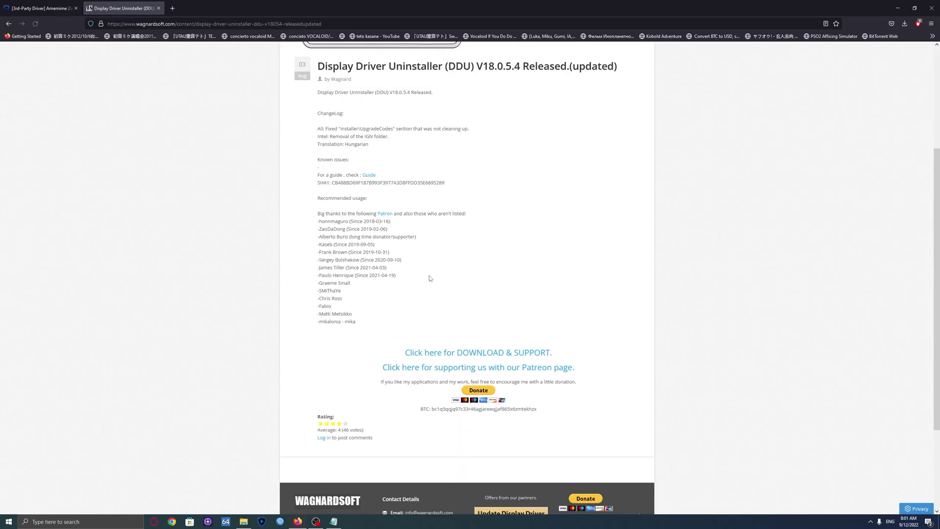
click(463, 354)
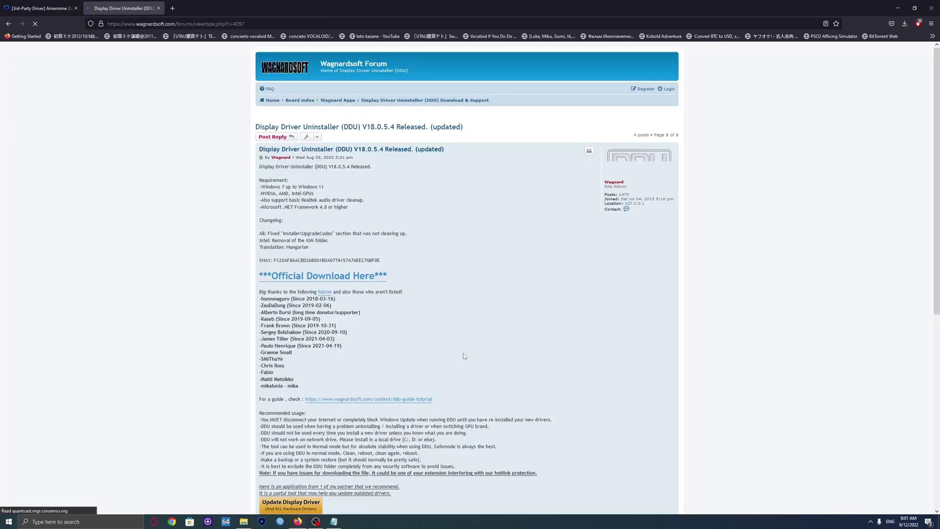
click(313, 279)
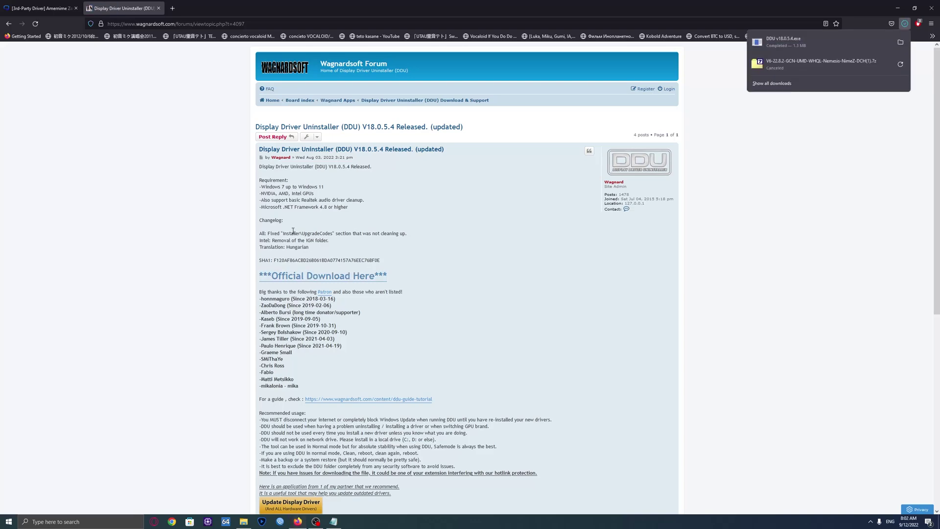
click(159, 9)
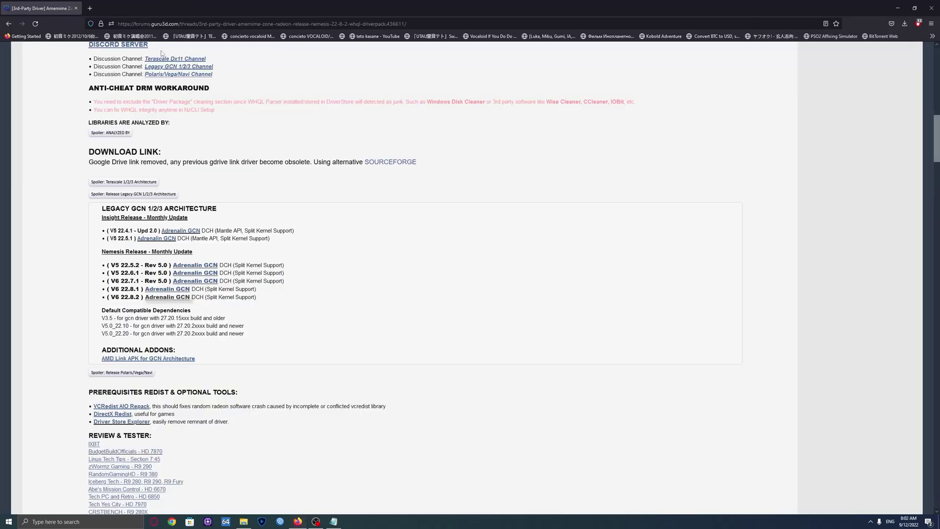
Step: Extract DDU v18.0.5.4.exe in the amd drivers folder and open the new DDU v18.0.5.4 folder
click(243, 521)
drag(395, 204, 308, 150)
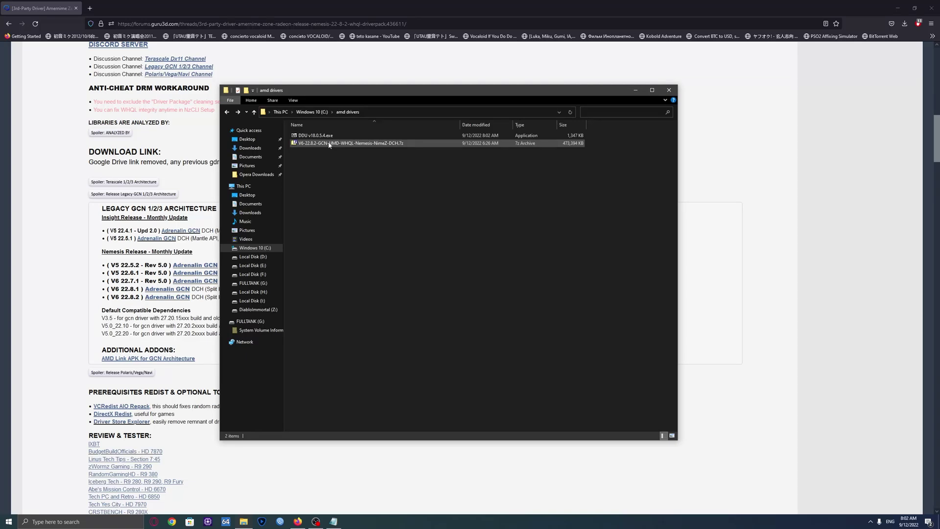
click(305, 137)
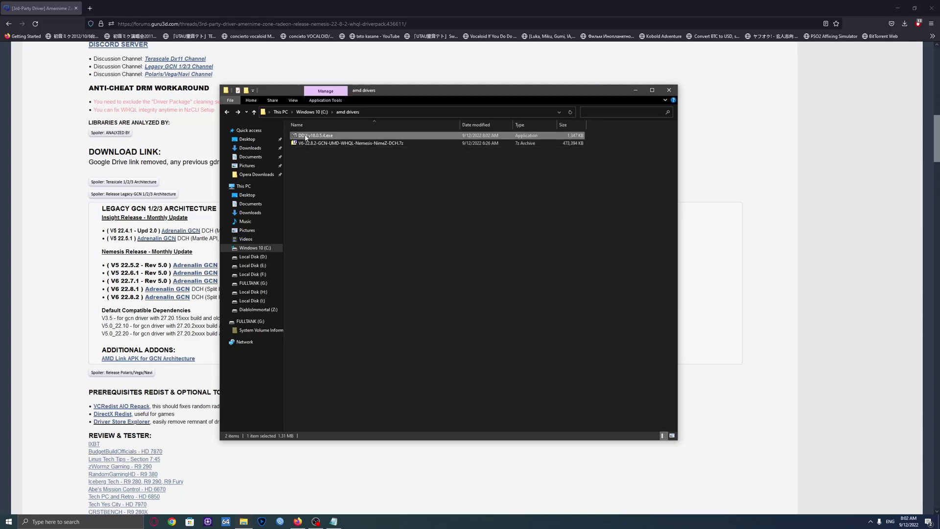
double_click(305, 136)
click(478, 275)
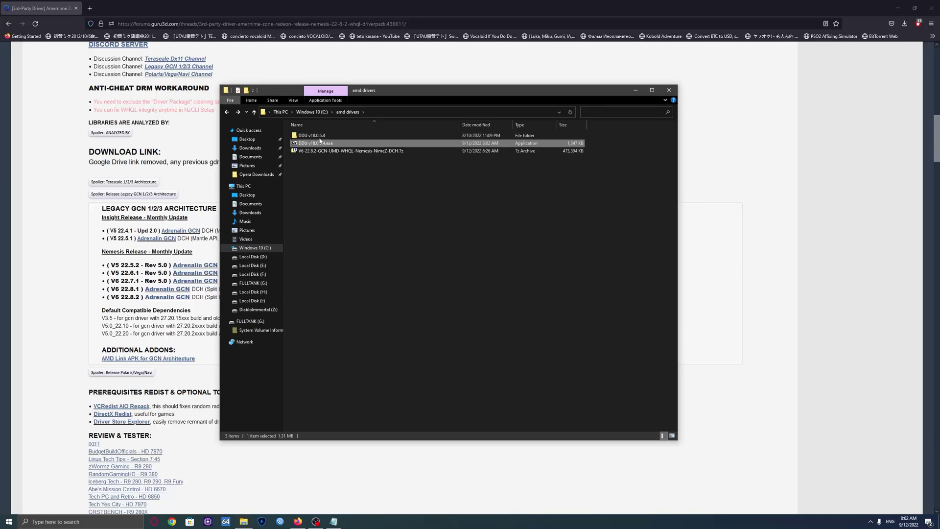
double_click(315, 136)
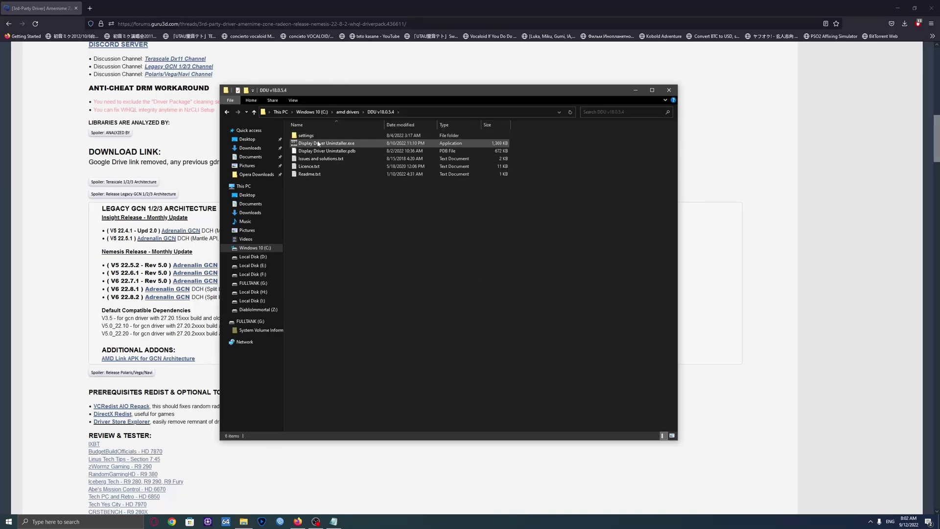
right_click(318, 143)
Step: Launch Display Driver Uninstaller, dismiss the Safe Mode notice, and select device type GPU, vendor AMD
click(338, 158)
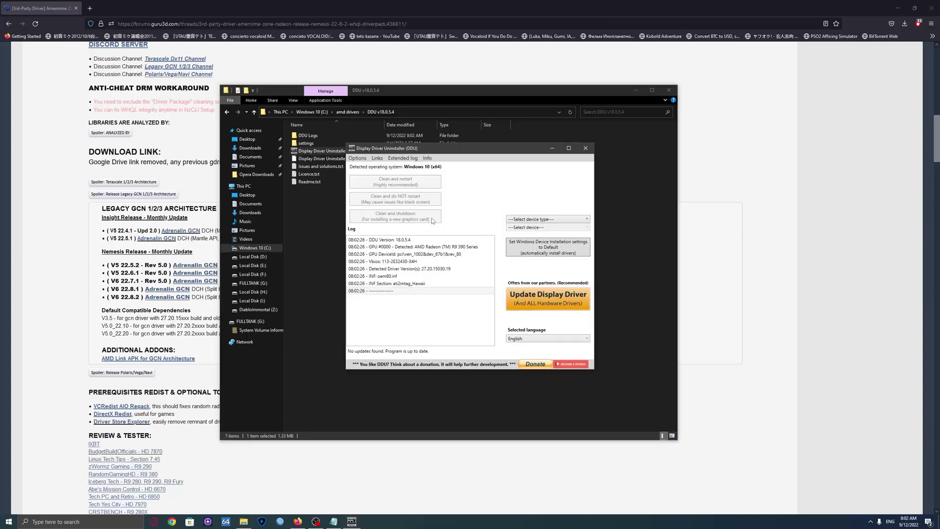
click(526, 288)
click(526, 219)
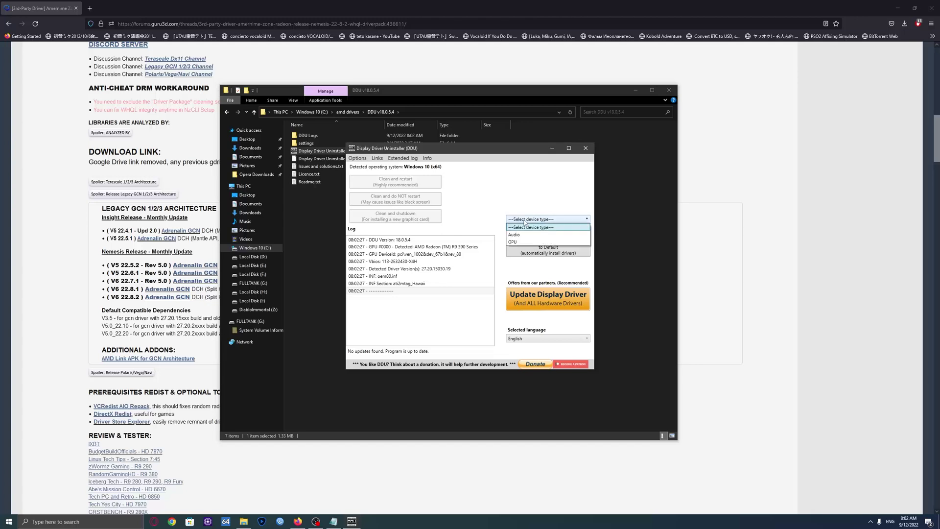
click(513, 242)
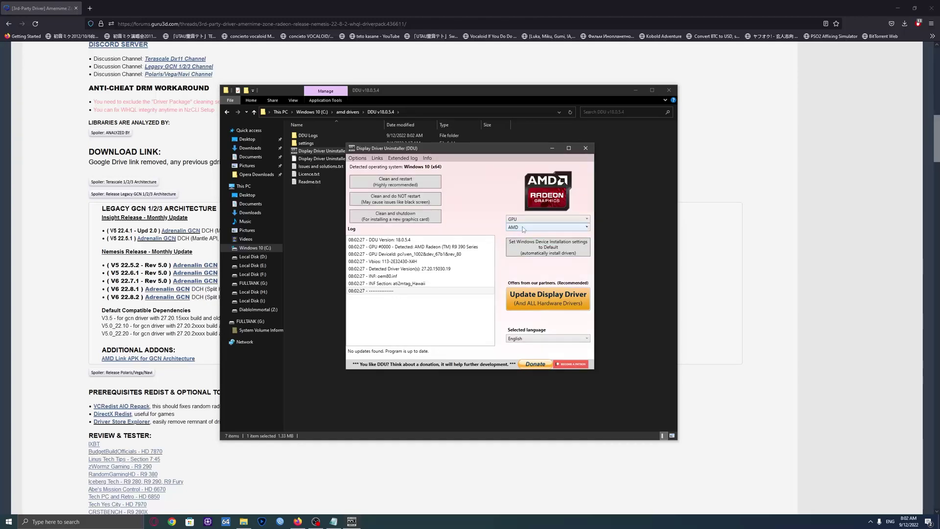
click(522, 228)
click(513, 250)
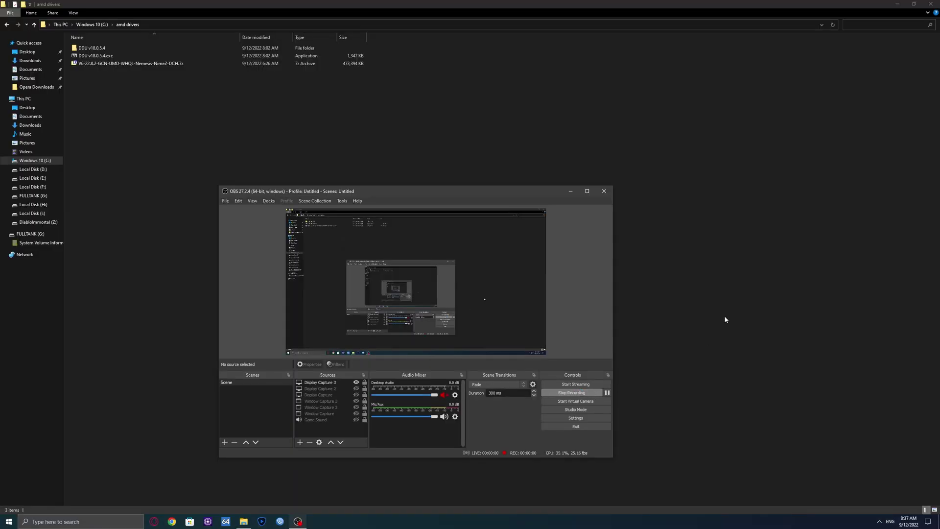
Step: Extract the V6-22.8.2 GCN .7z archive with 7-Zip into its own named folder
click(141, 127)
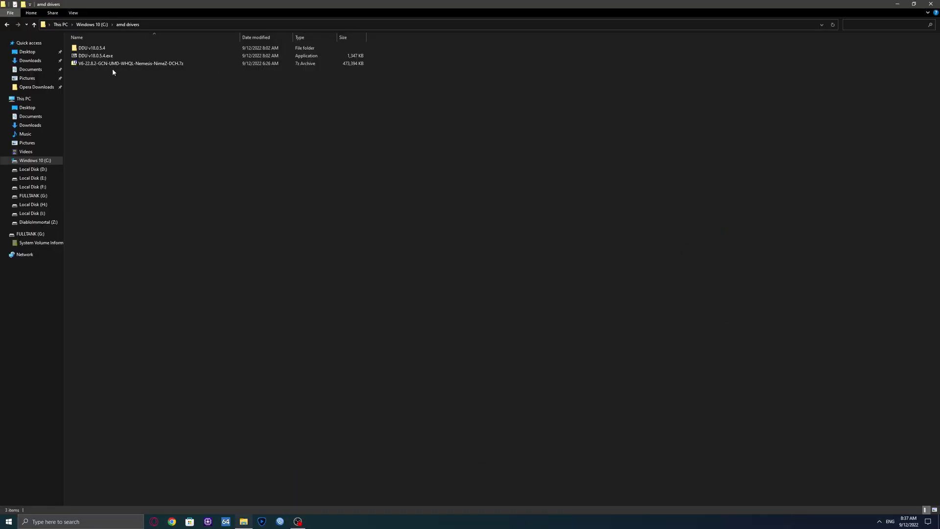
click(110, 64)
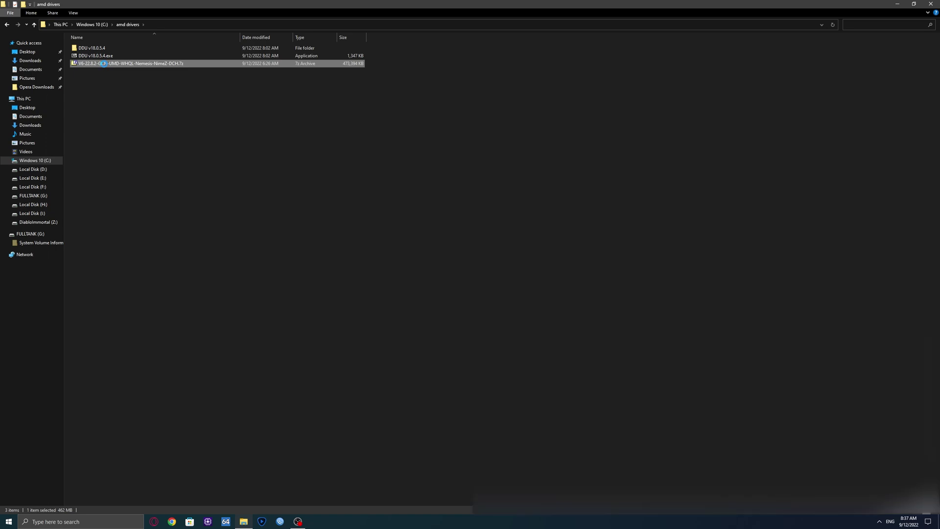
right_click(108, 62)
mouse_move(147, 101)
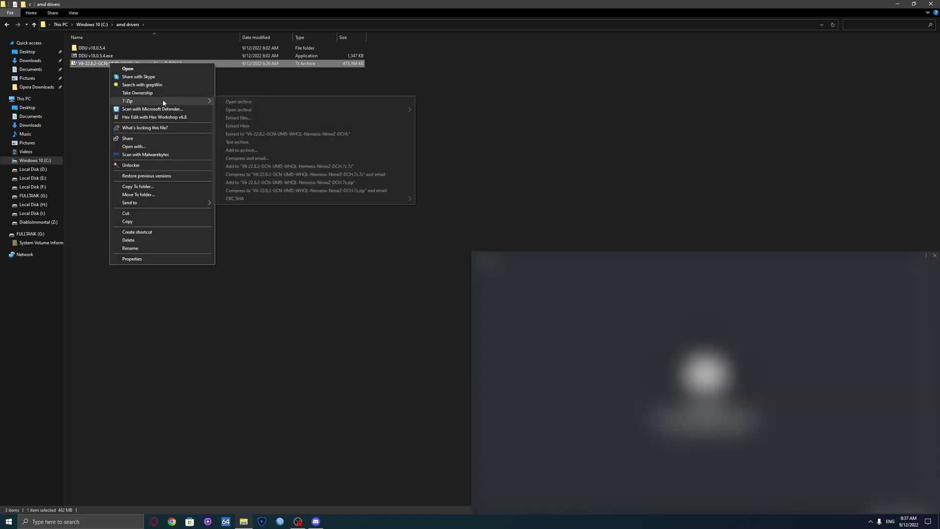
click(274, 133)
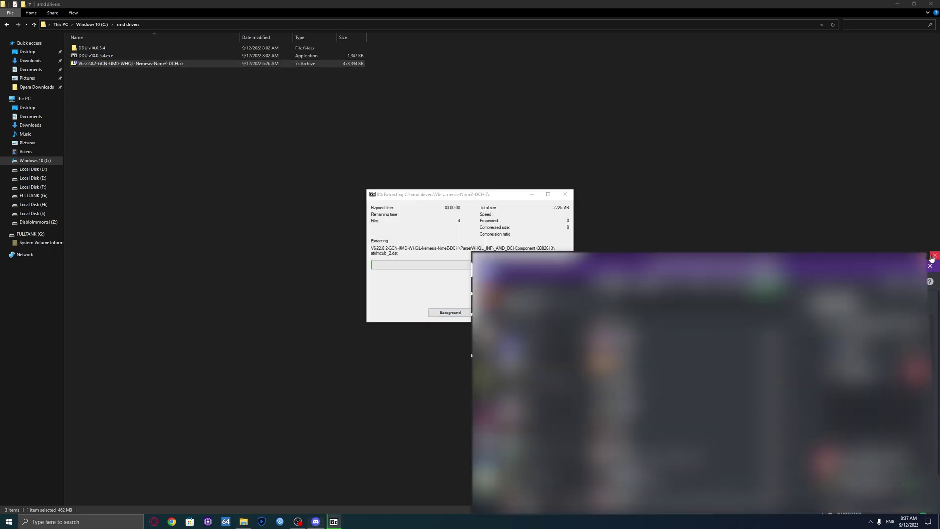
click(934, 255)
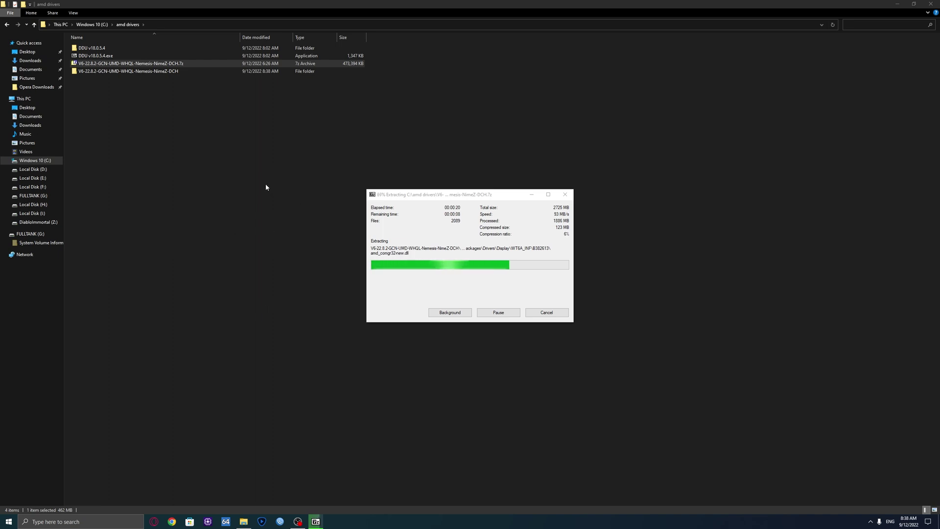
Step: Run NzSetup.exe as administrator and install the Standard AMD 22.8.2 Driver Package via Simple GUI Setup
double_click(110, 73)
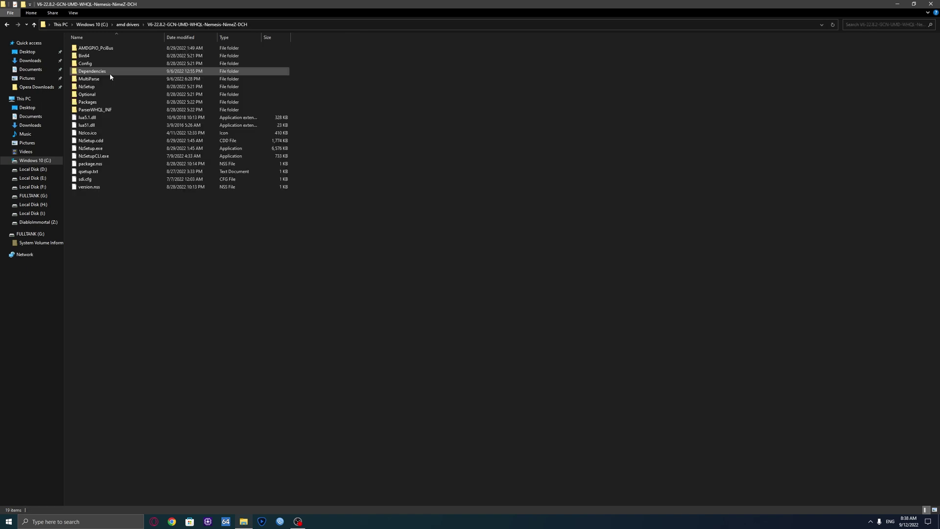
click(85, 148)
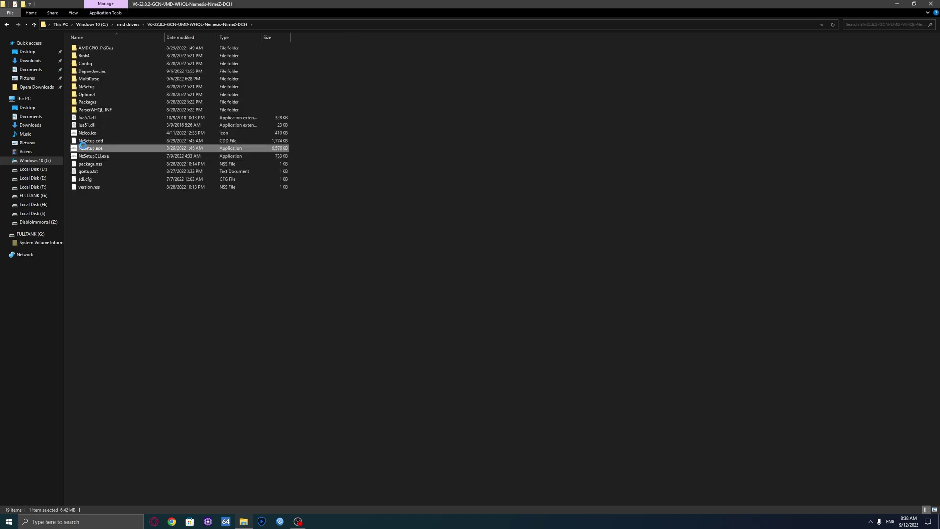
right_click(84, 148)
click(108, 160)
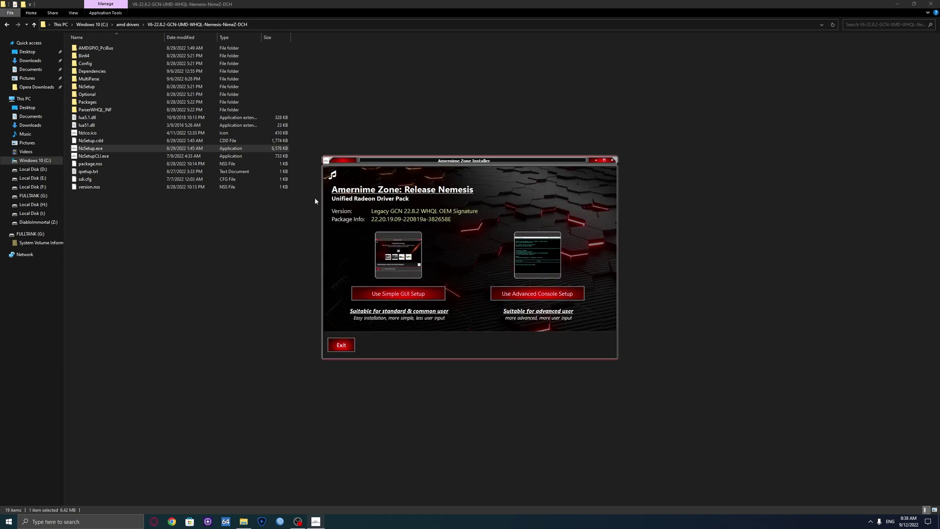
click(412, 296)
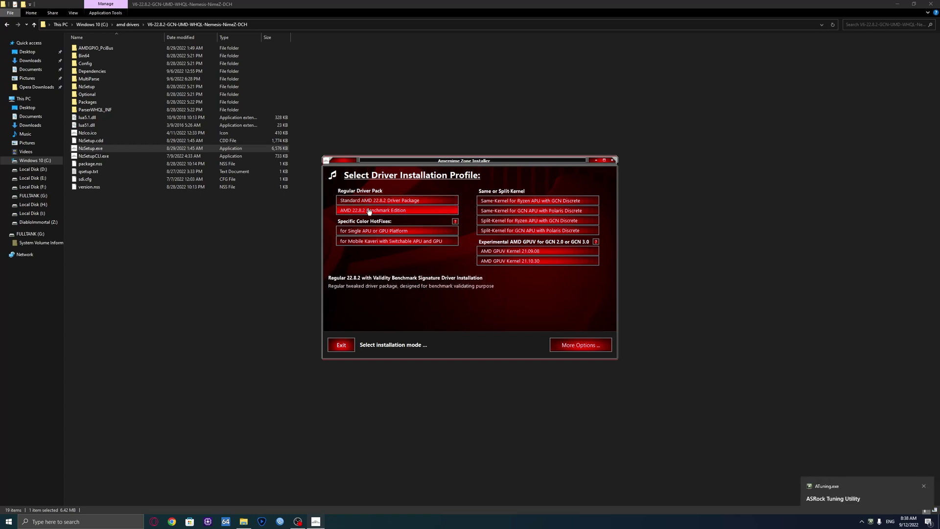
click(399, 201)
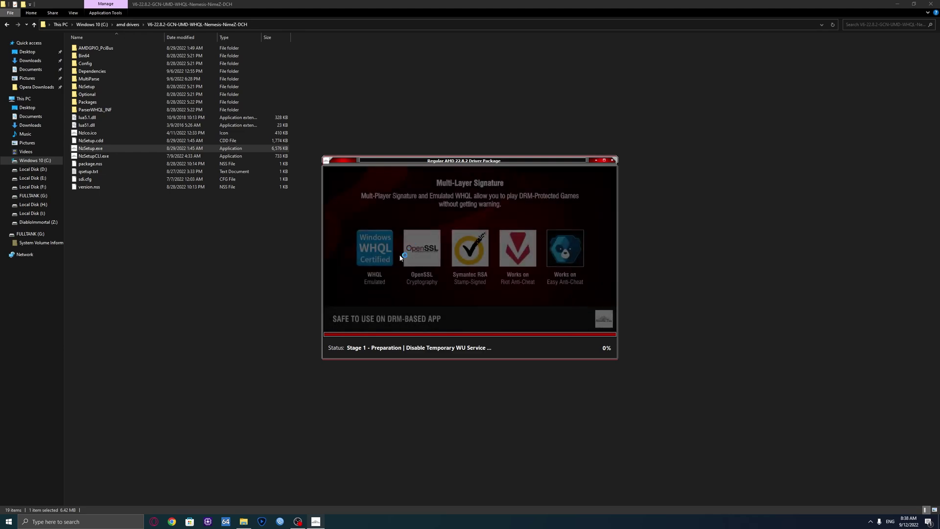